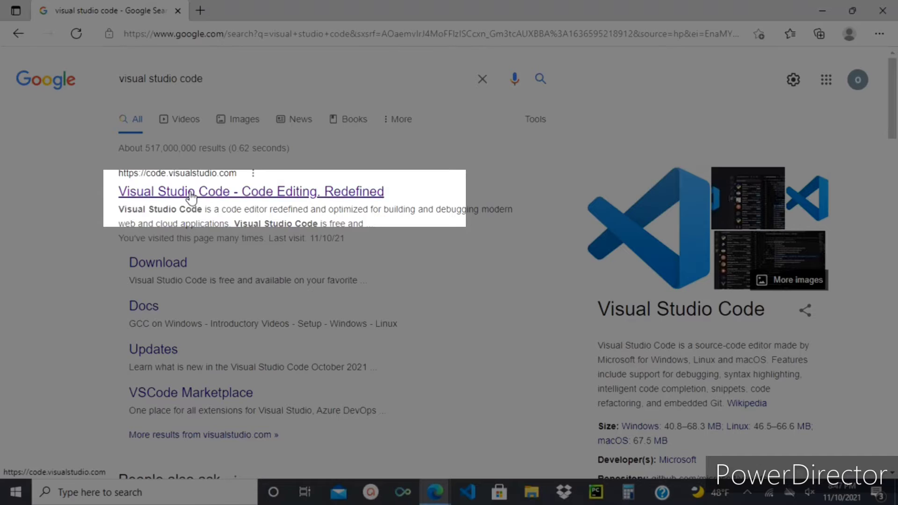
Open the official Visual Studio Code website from the Google results, and minimize the browser
left_click(191, 197)
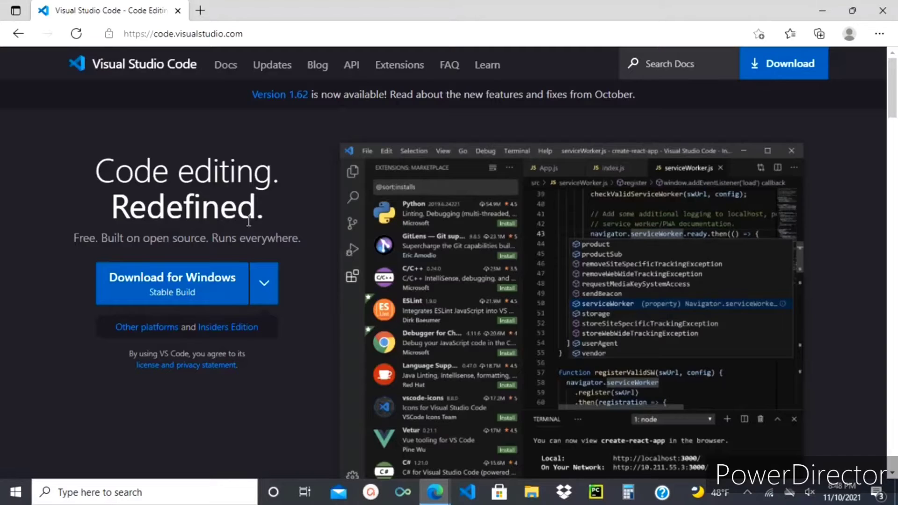
left_click(853, 14)
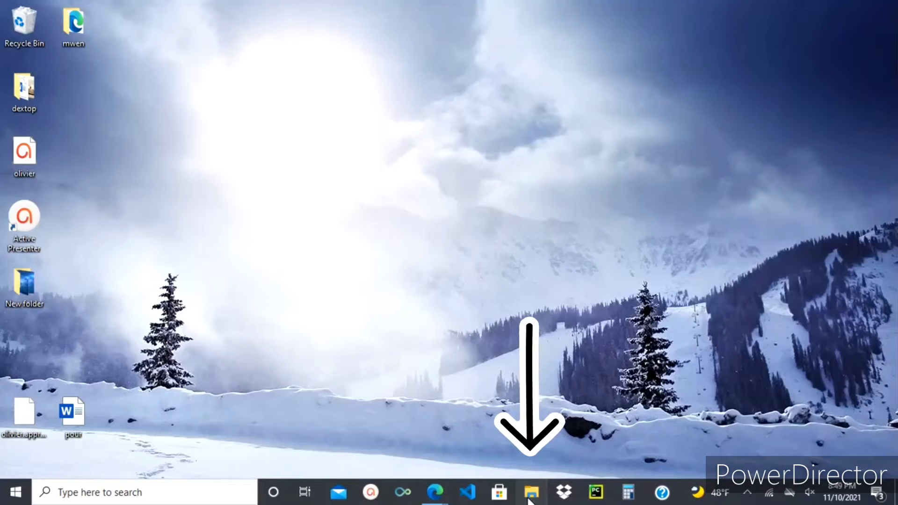
Open a maximized File Explorer window at the Downloads folder, closing the surplus Explorer windows
left_click(530, 492)
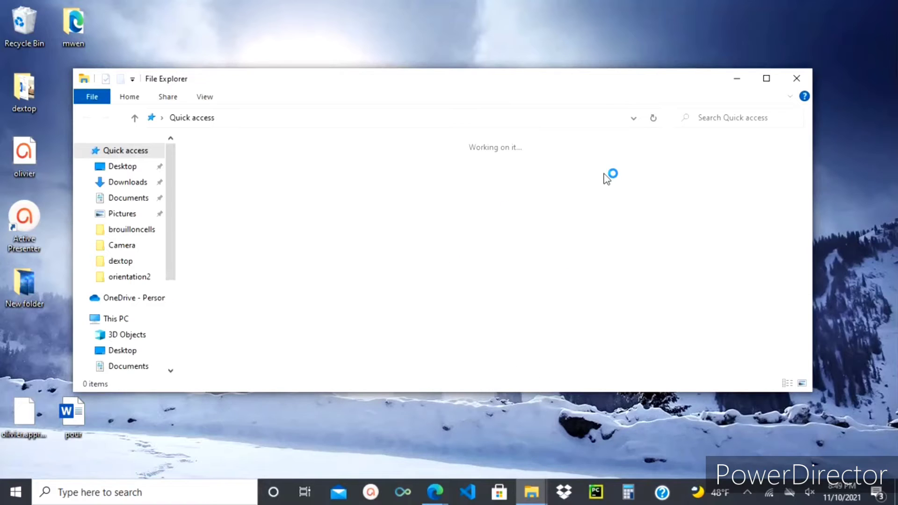
left_click(766, 80)
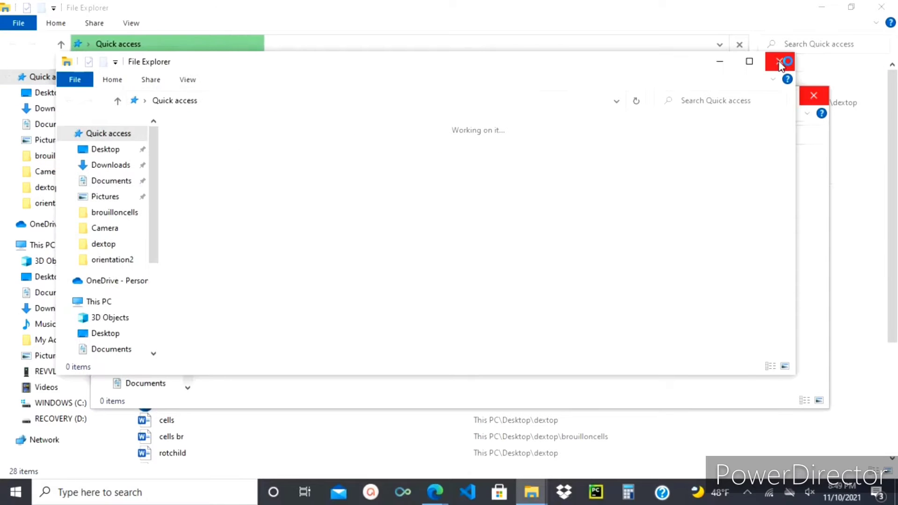
left_click(779, 64)
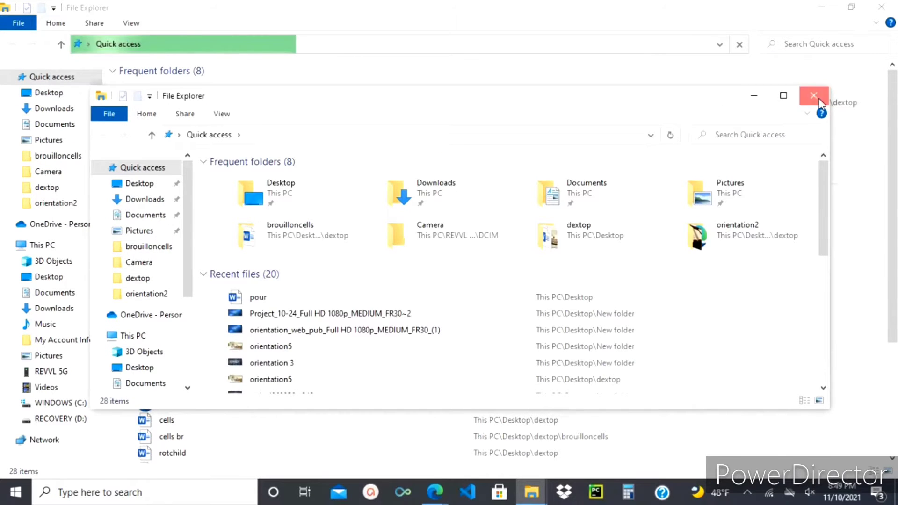
left_click(813, 96)
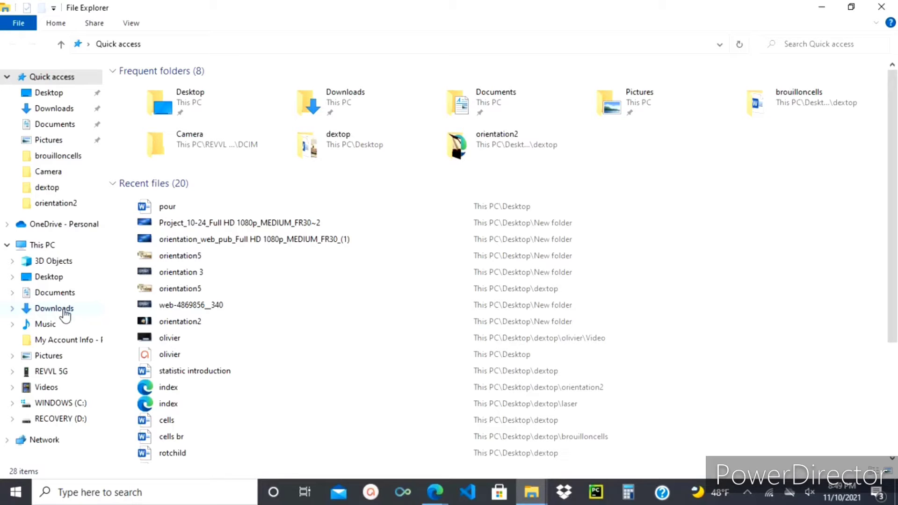
left_click(64, 312)
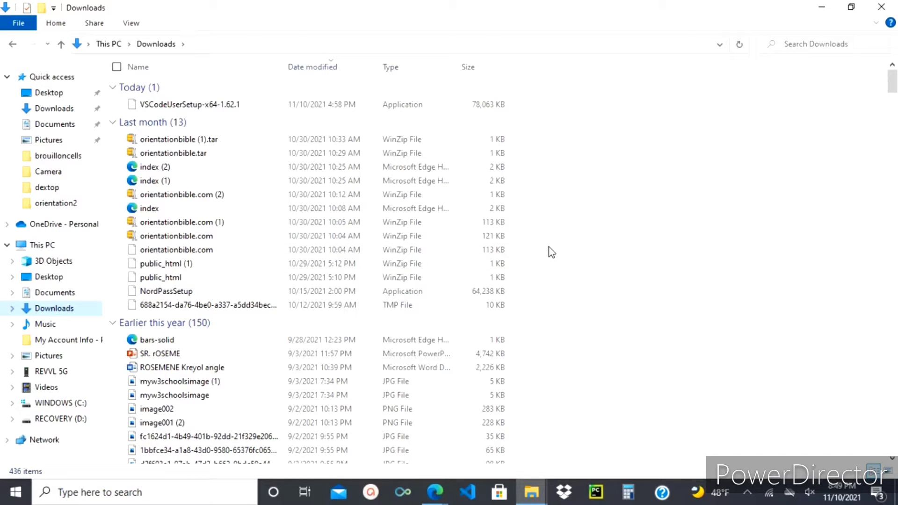
Search the Downloads folder for "visual studio", and minimize the open File Explorer windows
mouse_move(892, 89)
left_mouse_down()
mouse_move(893, 123)
mouse_move(895, 75)
left_mouse_up()
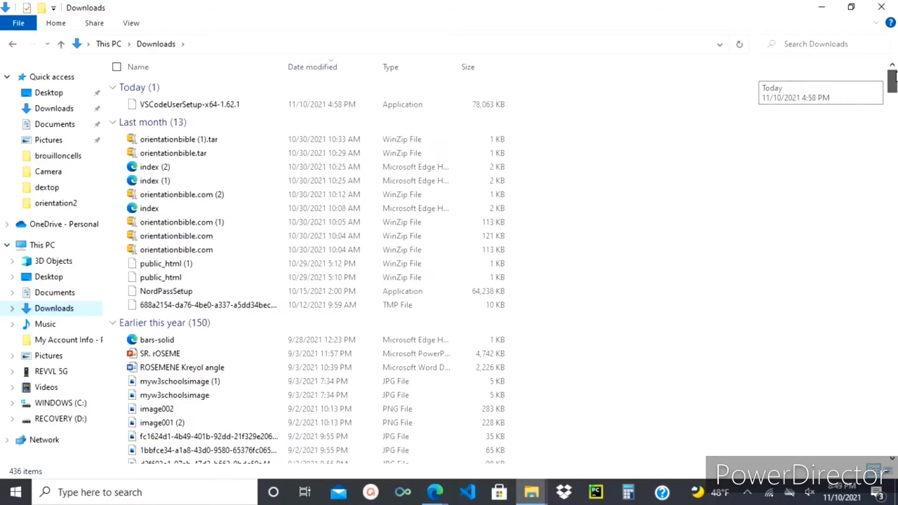
left_click(827, 44)
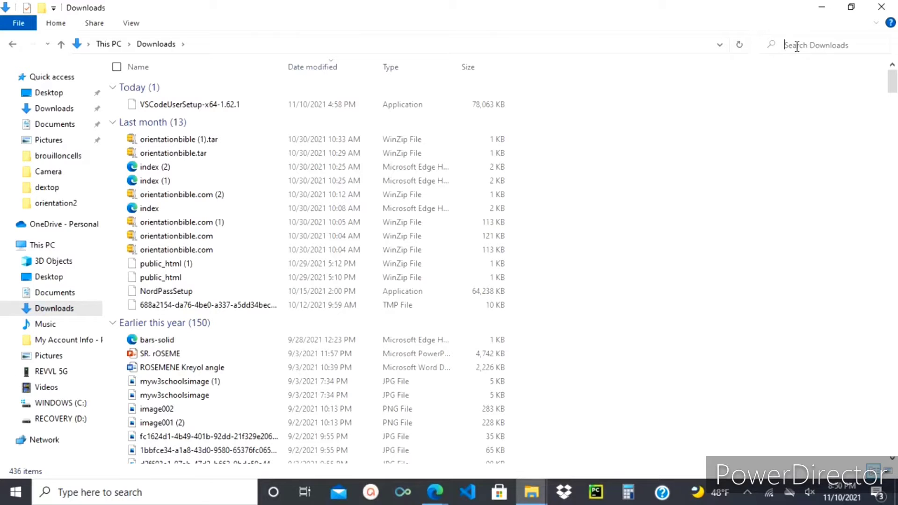
type("visual studio")
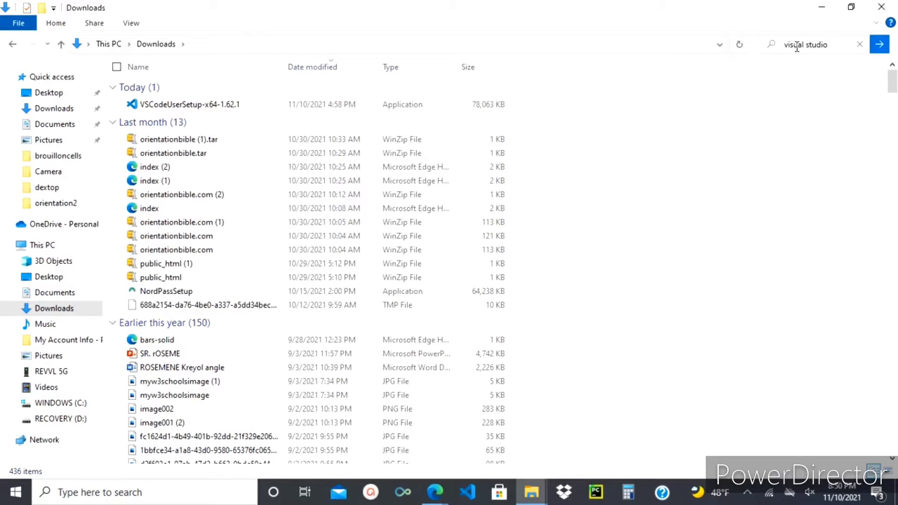
key("Return")
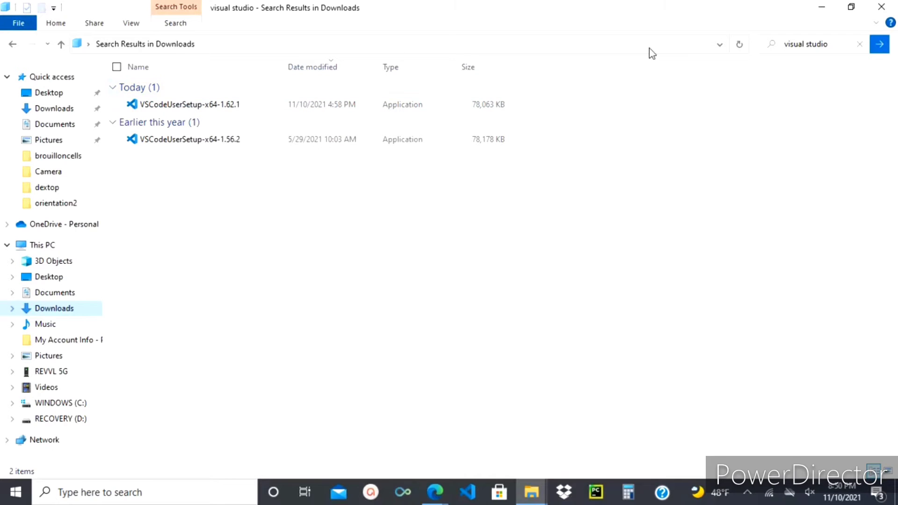
left_click(825, 7)
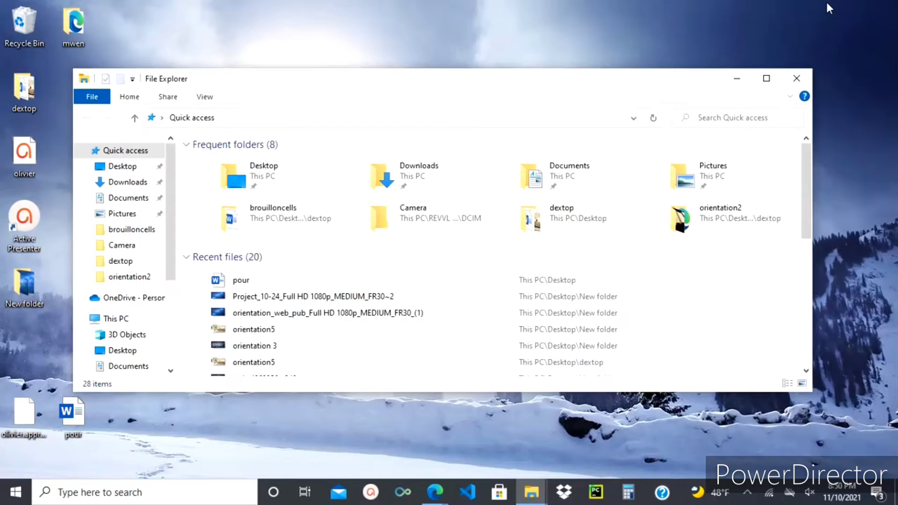
left_click(737, 79)
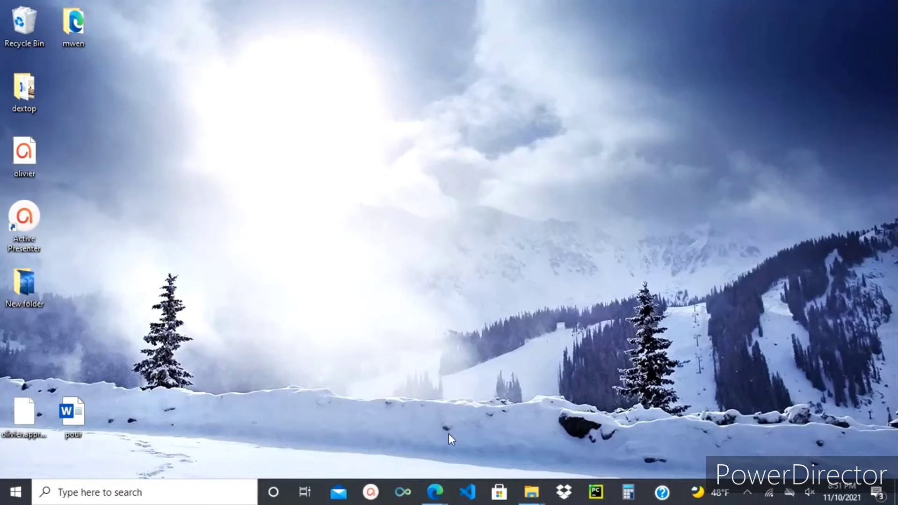
Launch Visual Studio Code, and minimize its window to return to the desktop
left_click(468, 497)
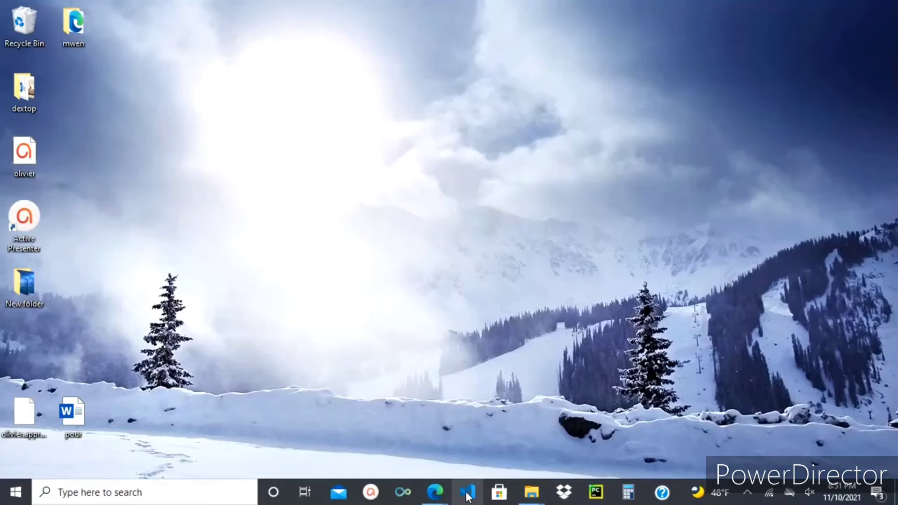
left_click(466, 491)
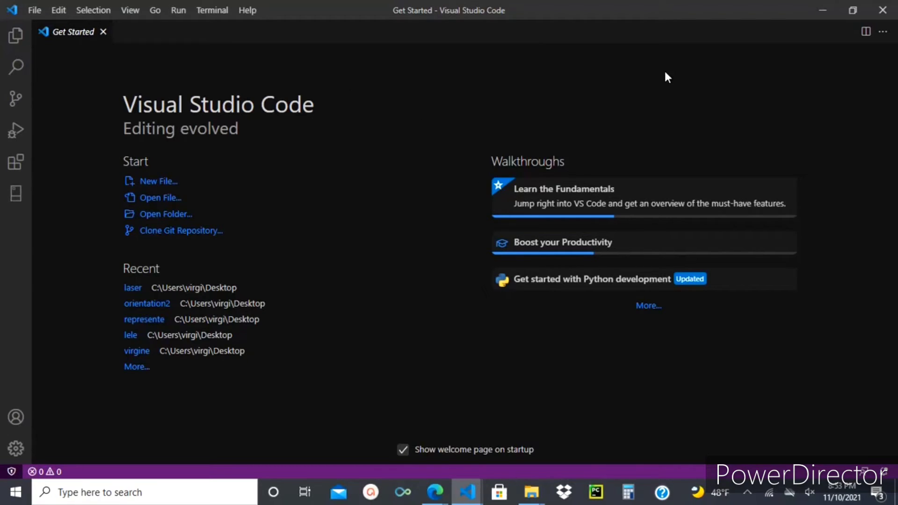
left_click(824, 11)
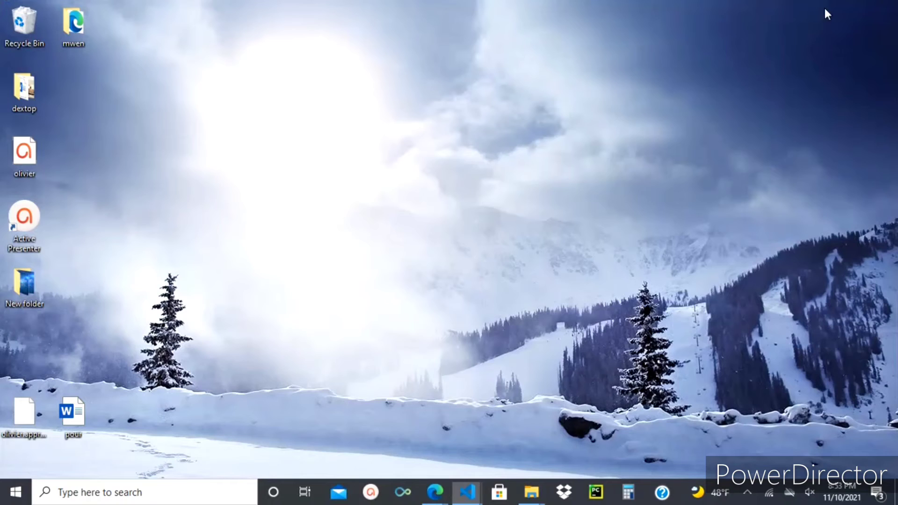
Create a new folder on the desktop named "orientation web"
right_click(814, 56)
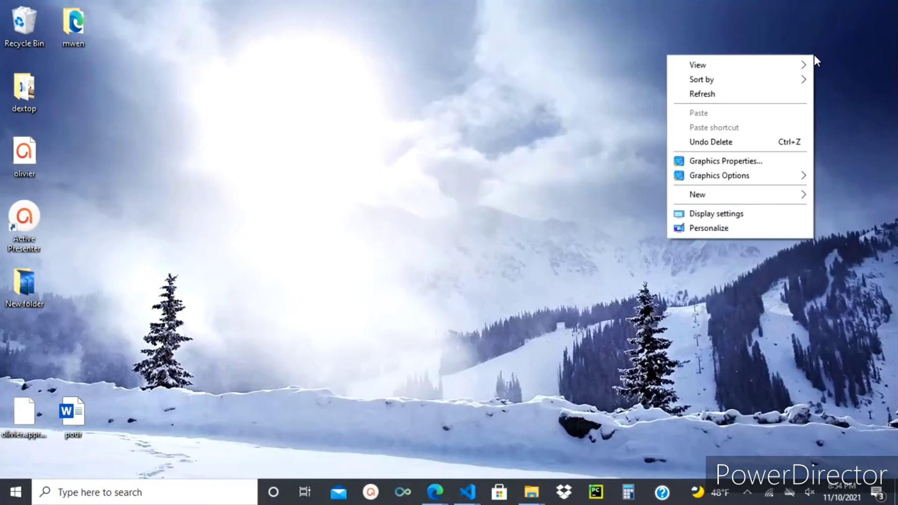
mouse_move(698, 201)
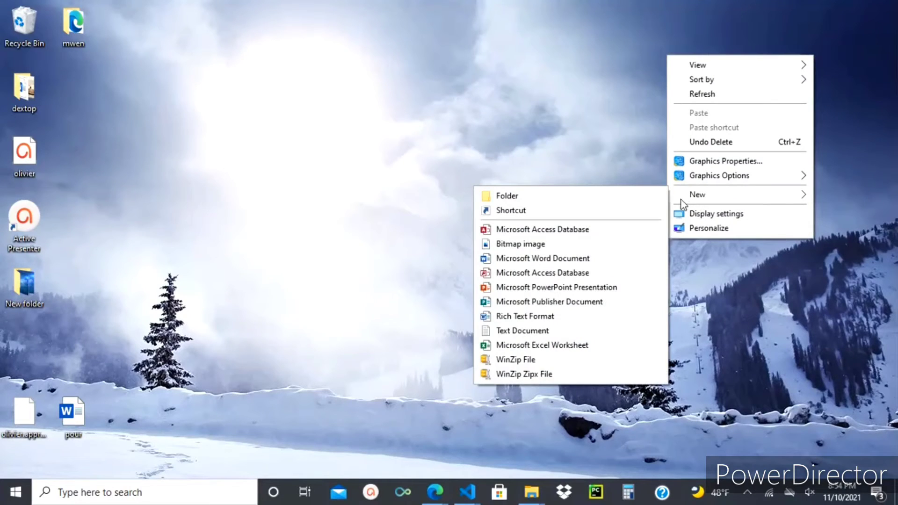
left_click(653, 198)
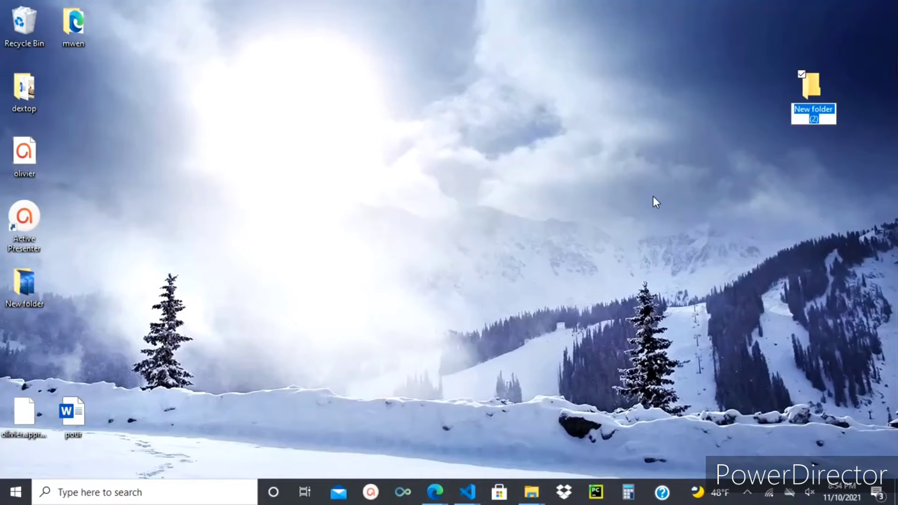
key("BackSpace")
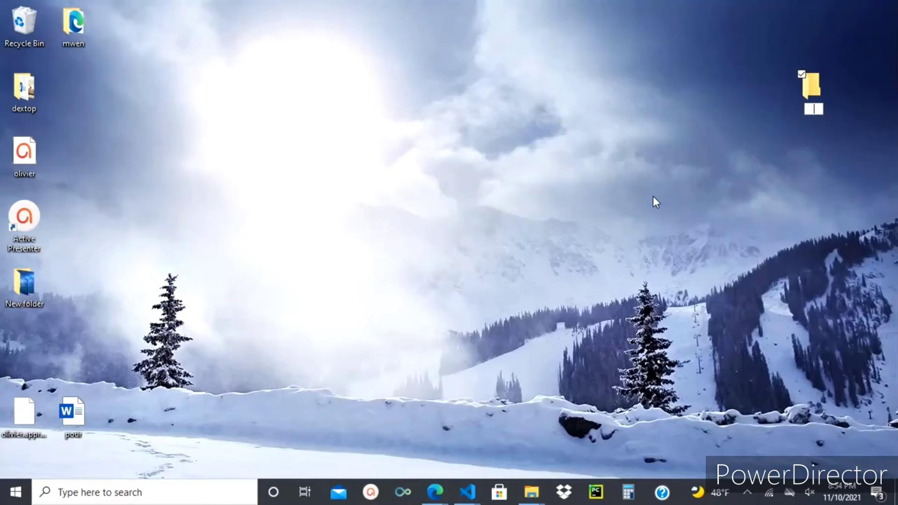
type("orientation")
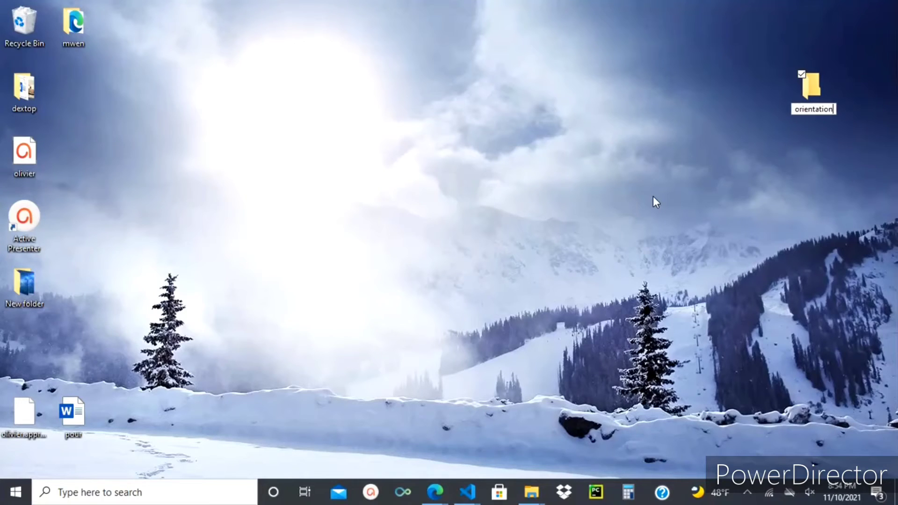
type(" web")
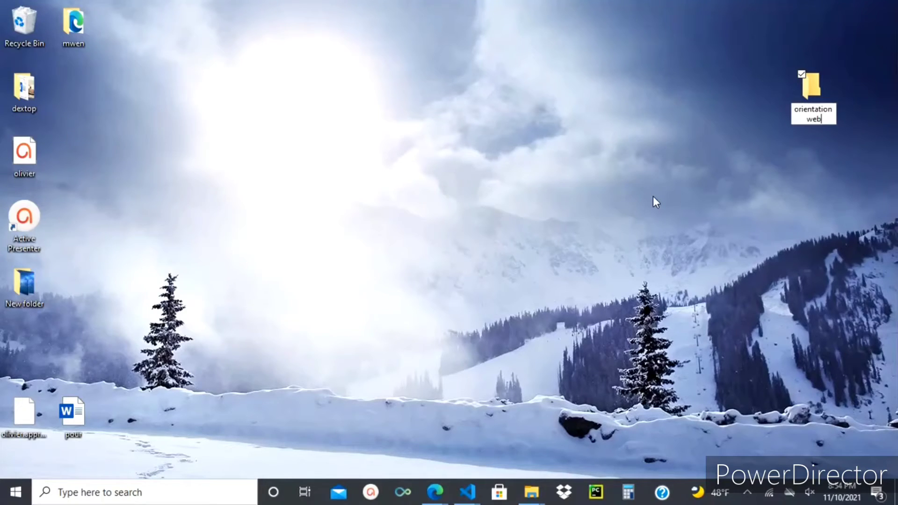
key("Return")
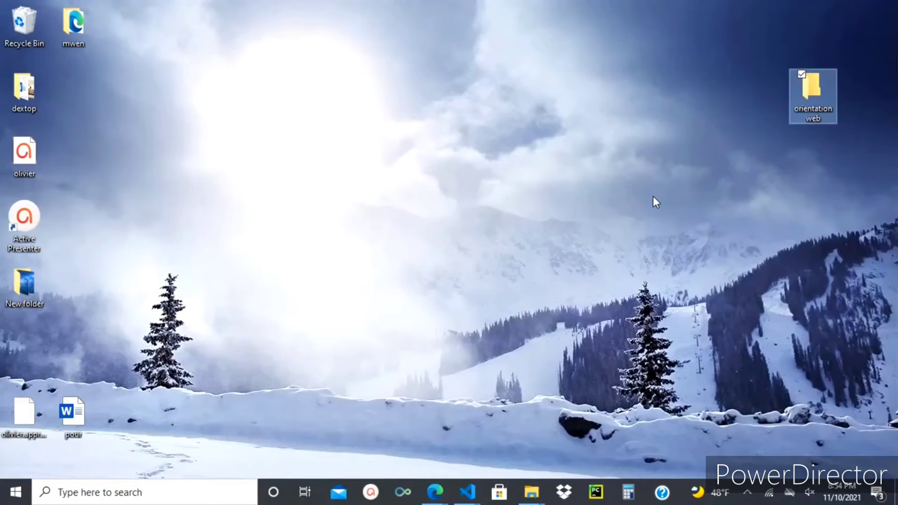
Move the "orientation web" folder to the upper-right corner of the desktop and deselect it
left_click(744, 179)
left_click_drag(802, 91, 863, 39)
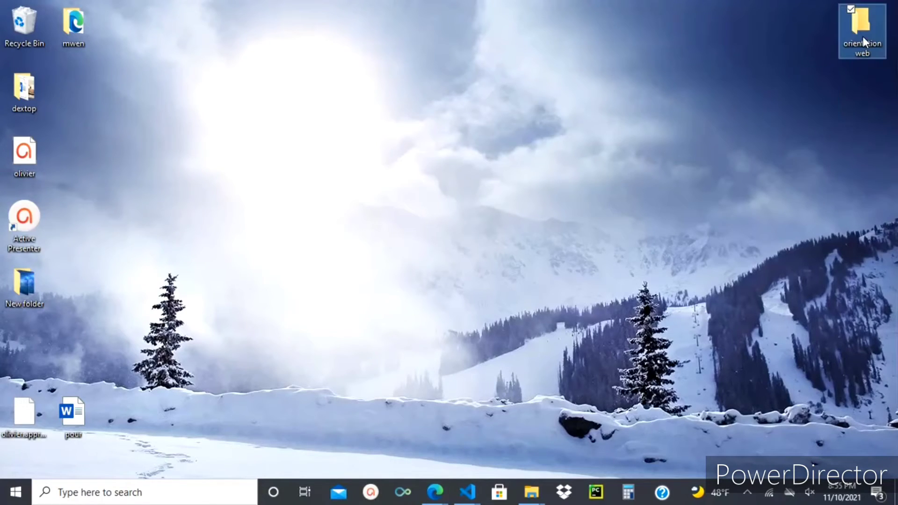
left_click(743, 210)
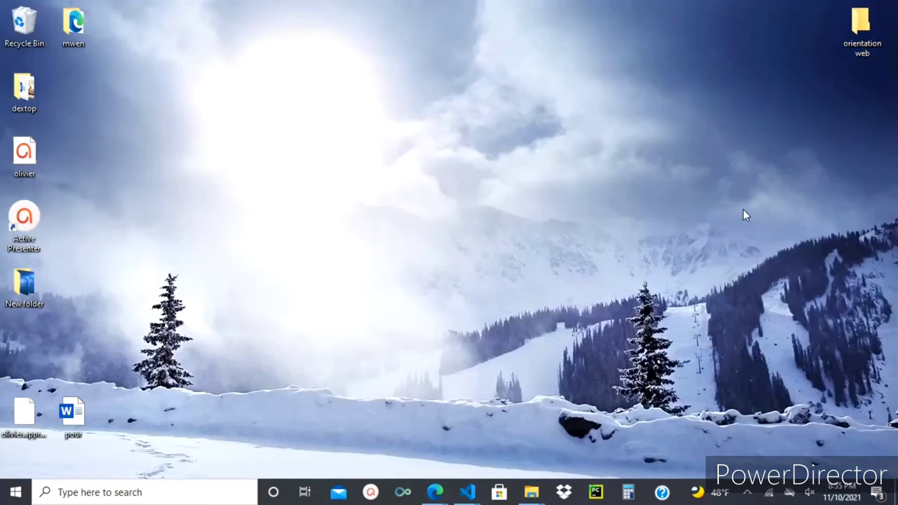
Close one of the two Visual Studio Code windows, and show the other un-maximized so the desktop folder stays reachable
mouse_move(462, 496)
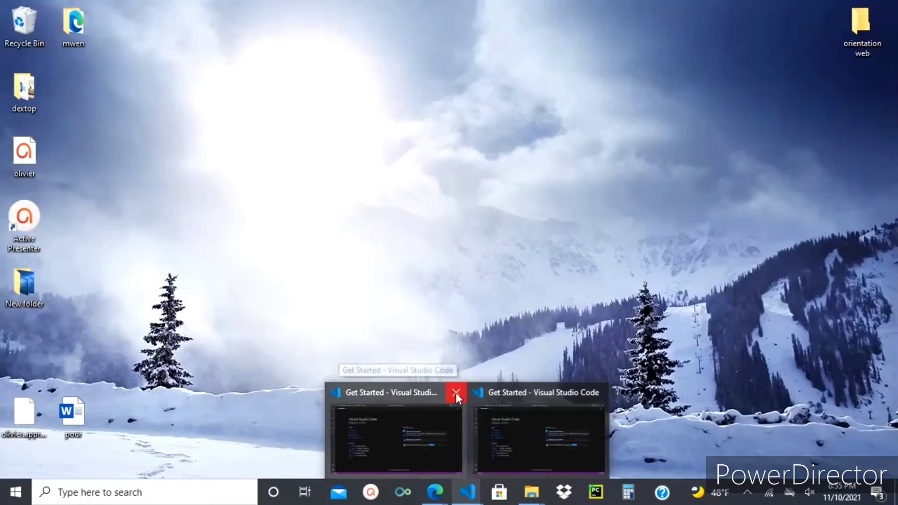
left_click(455, 392)
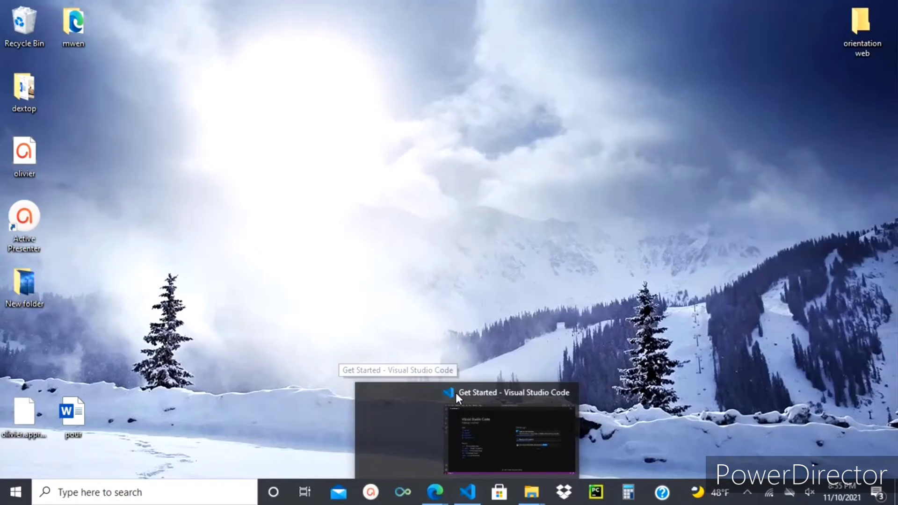
left_click(475, 439)
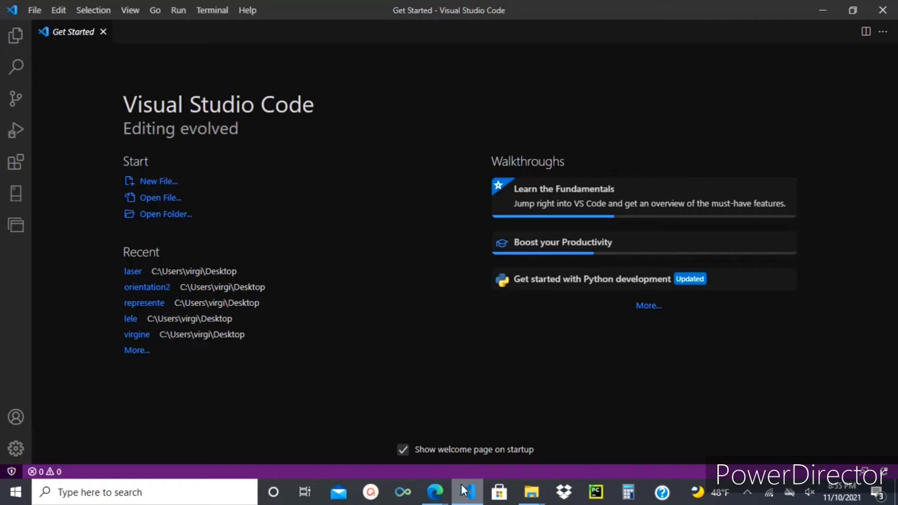
left_click(852, 11)
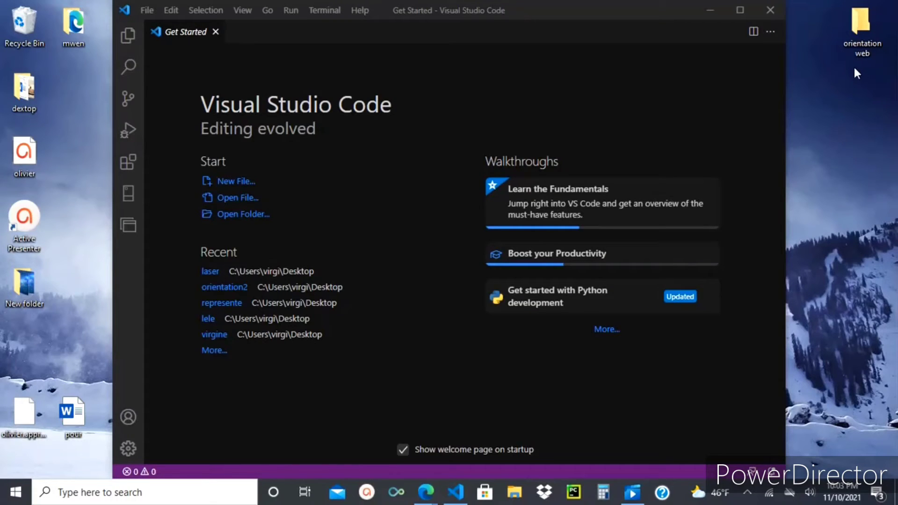
Load the "orientation web" desktop folder into Visual Studio Code as the workspace, and maximize the window
left_click(862, 28)
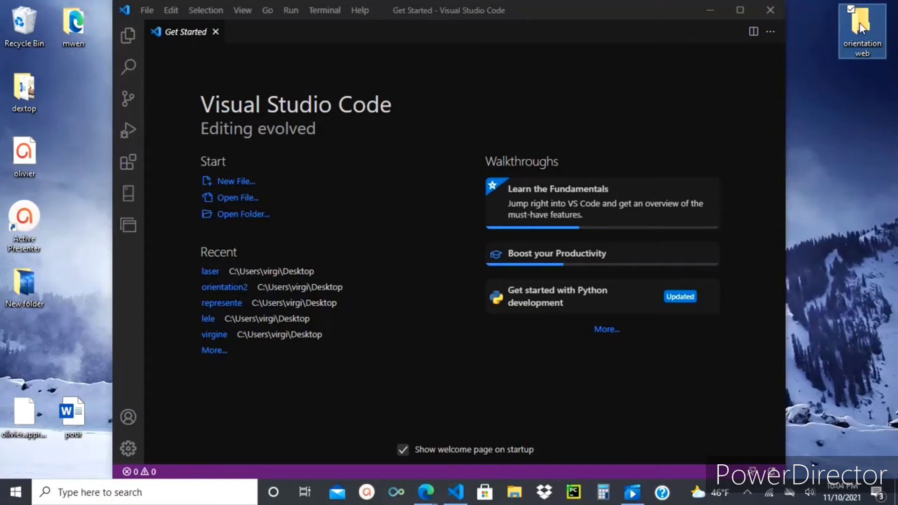
left_click_drag(861, 27, 384, 190)
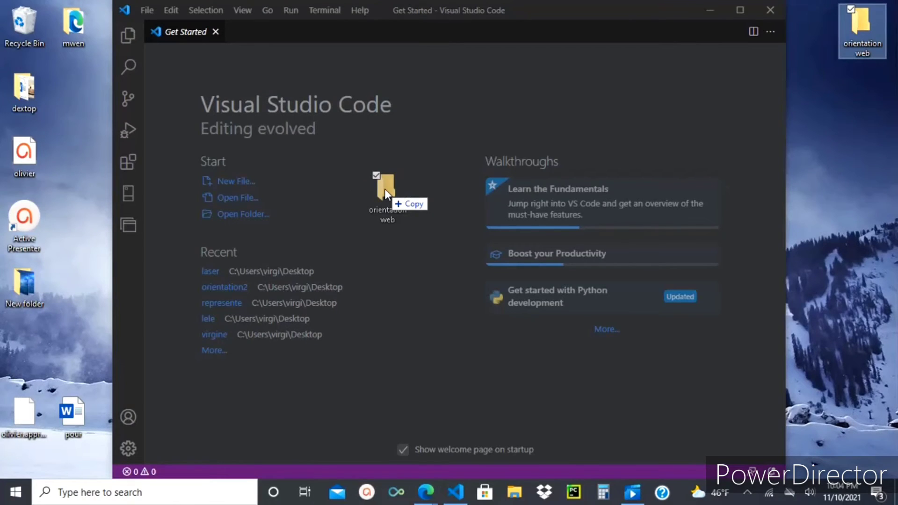
left_click_drag(386, 189, 384, 187)
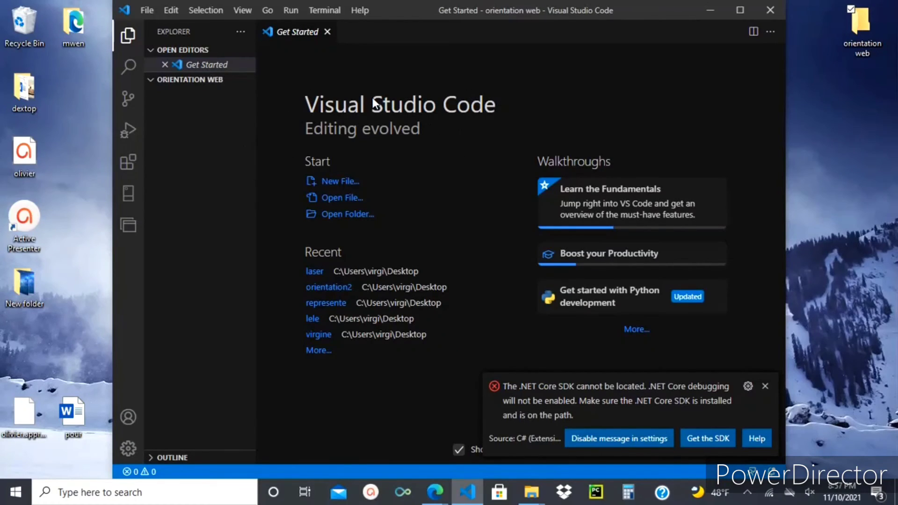
left_click(739, 11)
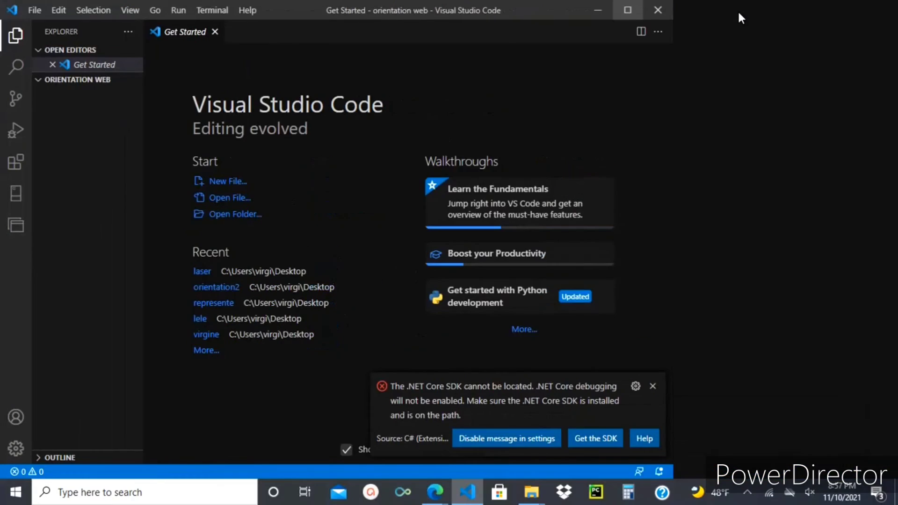